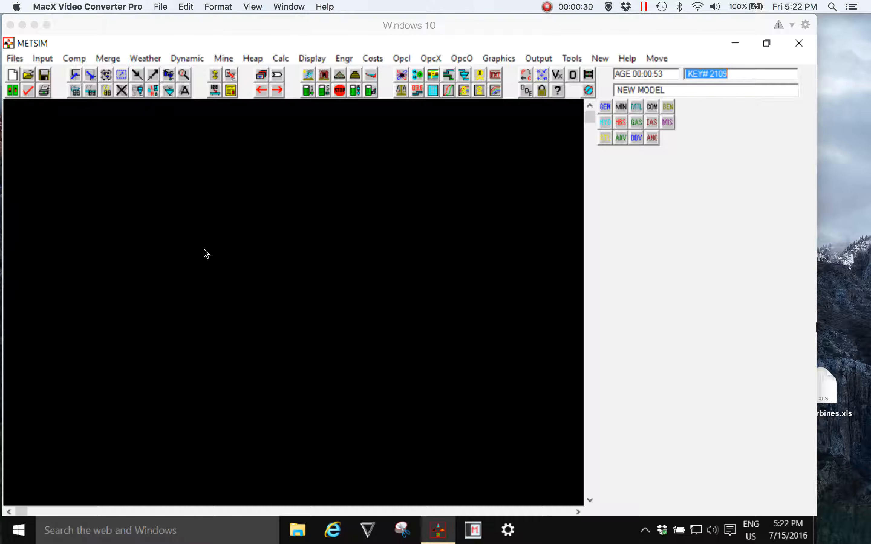
Step: Open the model file 7 Beginning.SFW from the youTube Videos folder
{"action": "left_click", "coordinate": [28, 77]}
{"action": "left_click", "coordinate": [403, 337]}
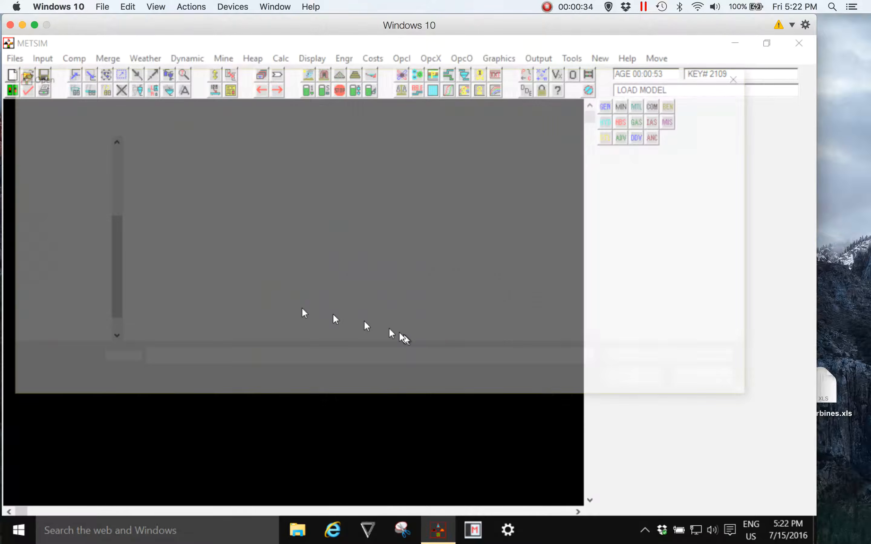
{"action": "left_click", "coordinate": [142, 194]}
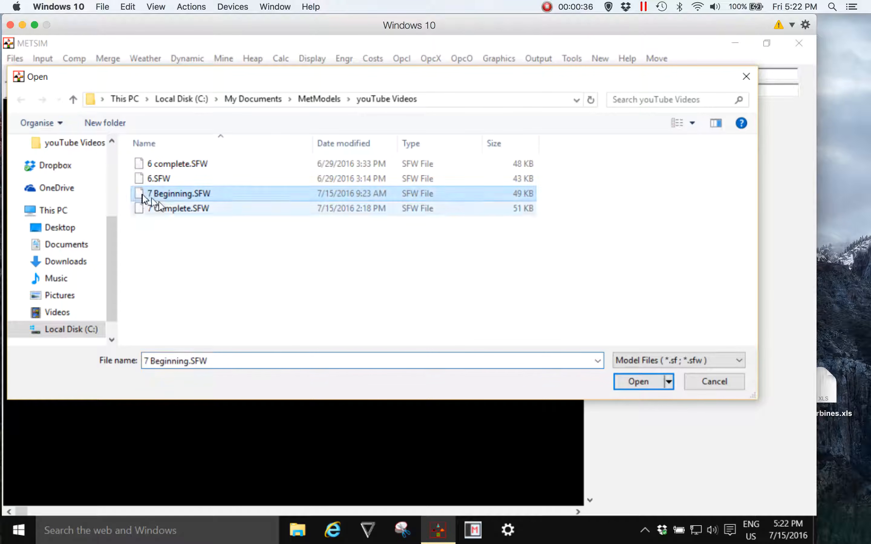
{"action": "left_click", "coordinate": [626, 381]}
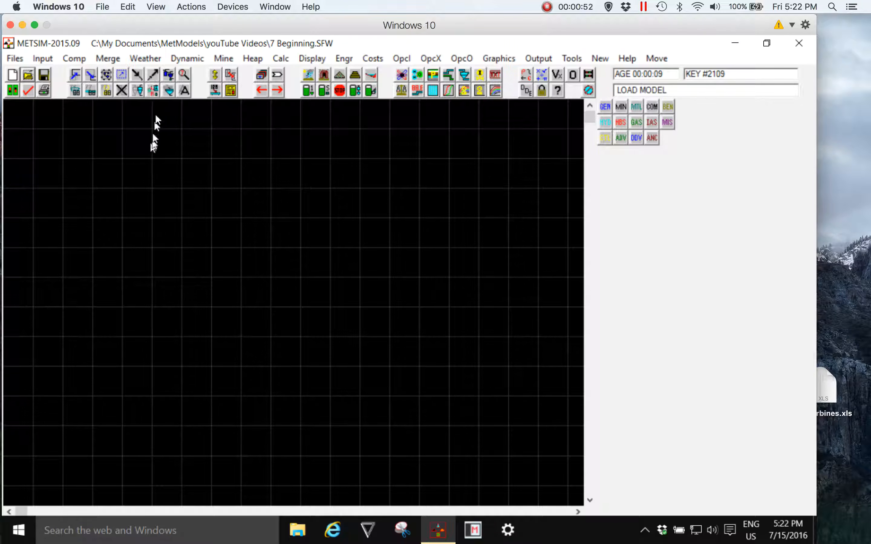
Step: Place a new general mixer (MIX) unit operation on the flowsheet, above and left of the existing mixer
{"action": "left_click", "coordinate": [153, 75]}
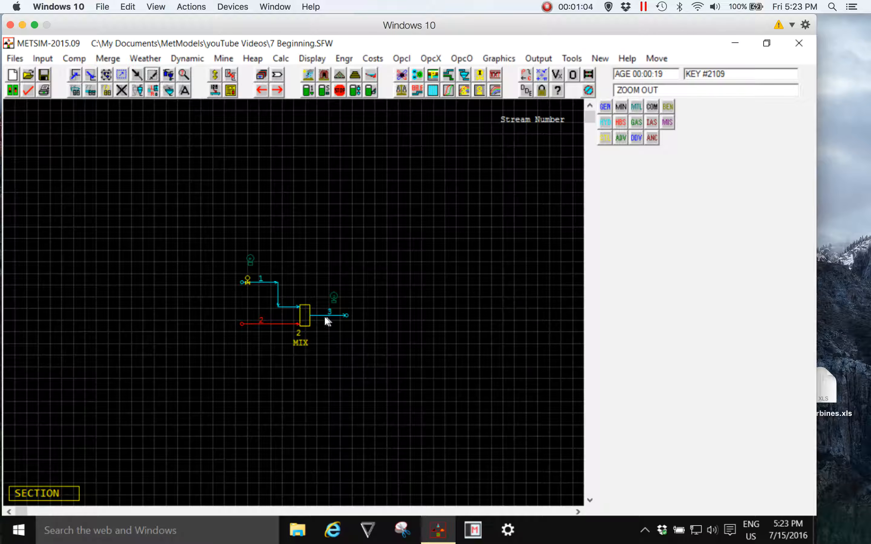
{"action": "left_click", "coordinate": [138, 76]}
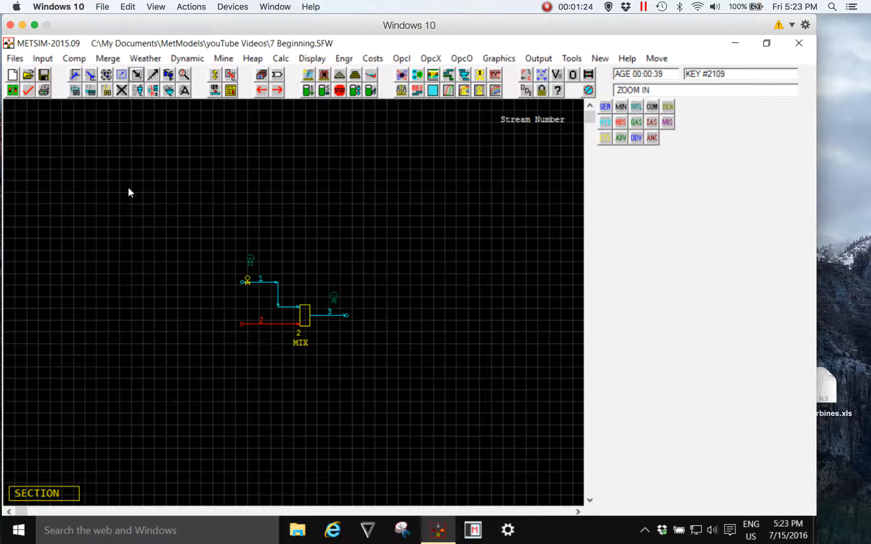
{"action": "left_click_drag", "start_coordinate": [128, 188], "coordinate": [381, 372]}
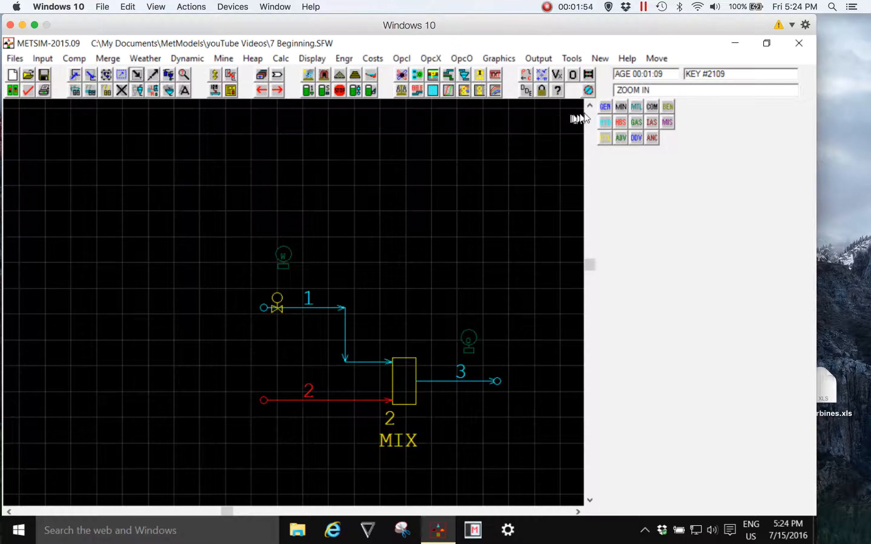
{"action": "left_click", "coordinate": [605, 106]}
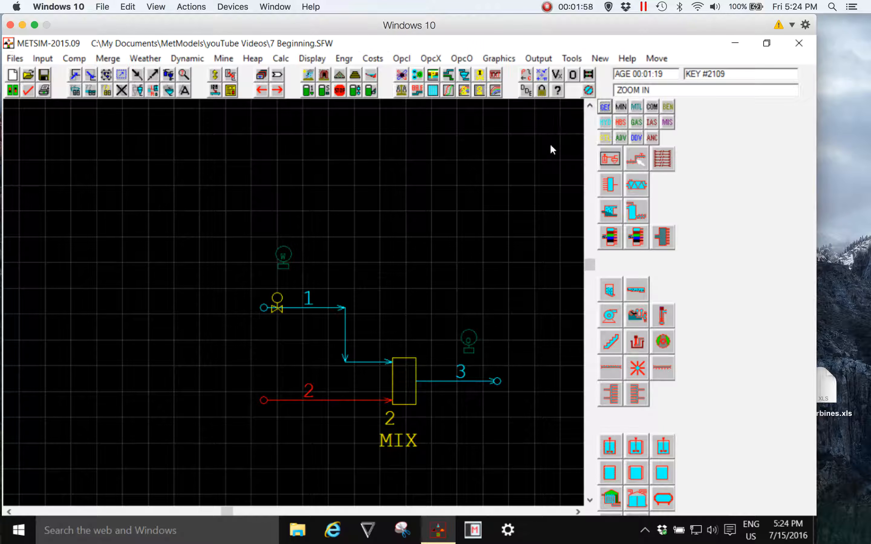
{"action": "left_click", "coordinate": [608, 185]}
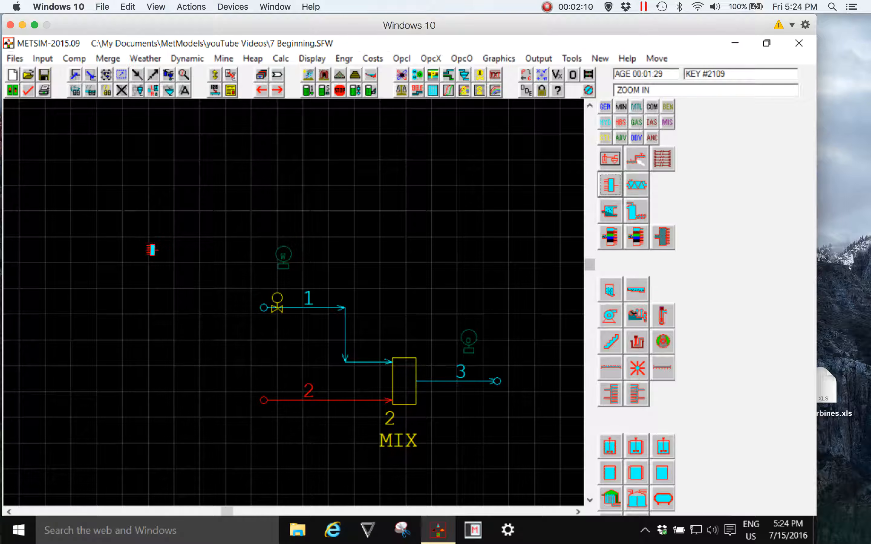
{"action": "left_click", "coordinate": [143, 247]}
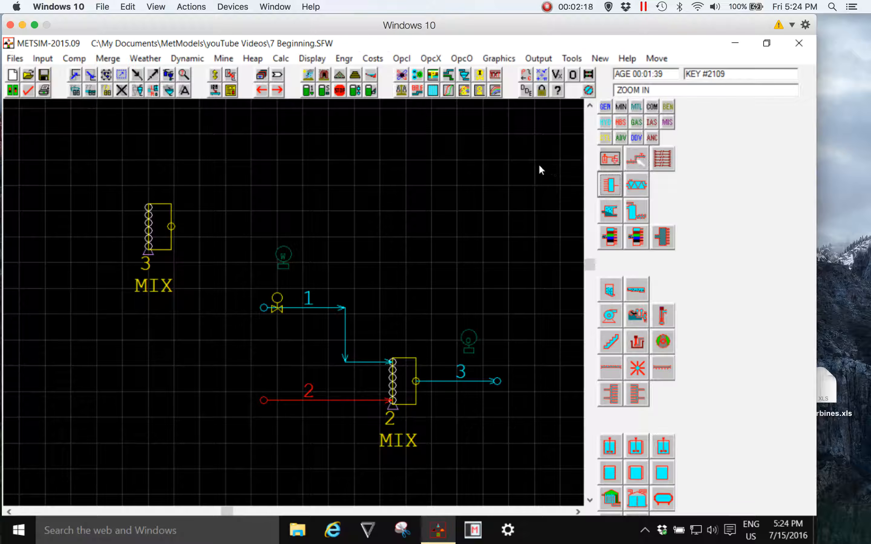
Step: Draw feed stream 4 from the open area left of the new mixer into its inlet side
{"action": "left_click", "coordinate": [636, 158]}
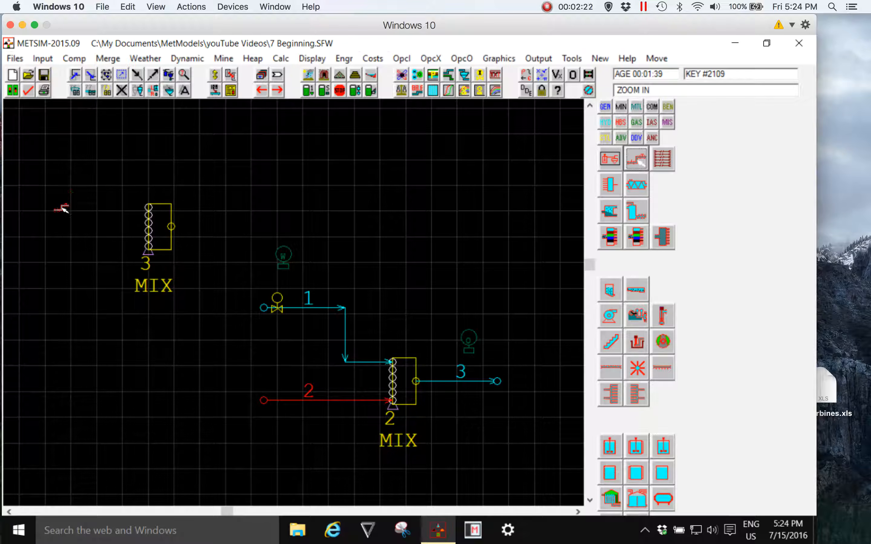
{"action": "left_click", "coordinate": [67, 226]}
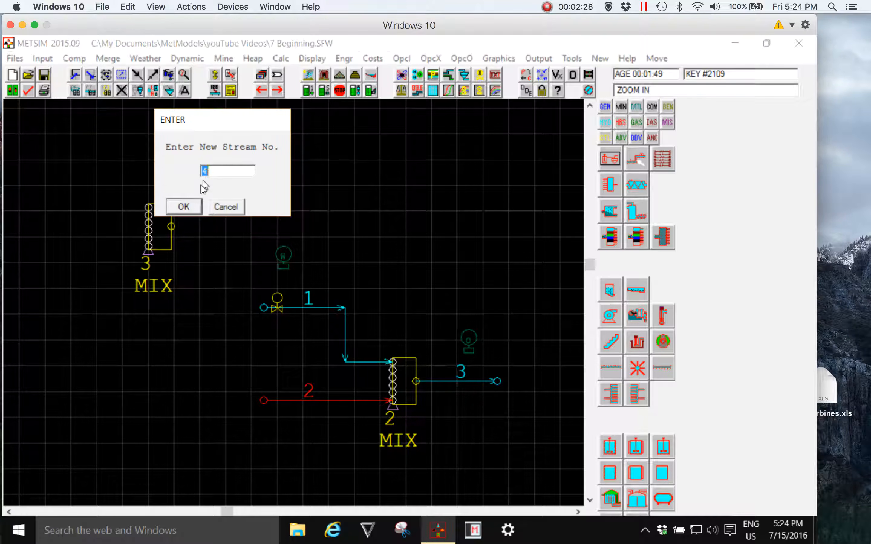
{"action": "left_click", "coordinate": [184, 206]}
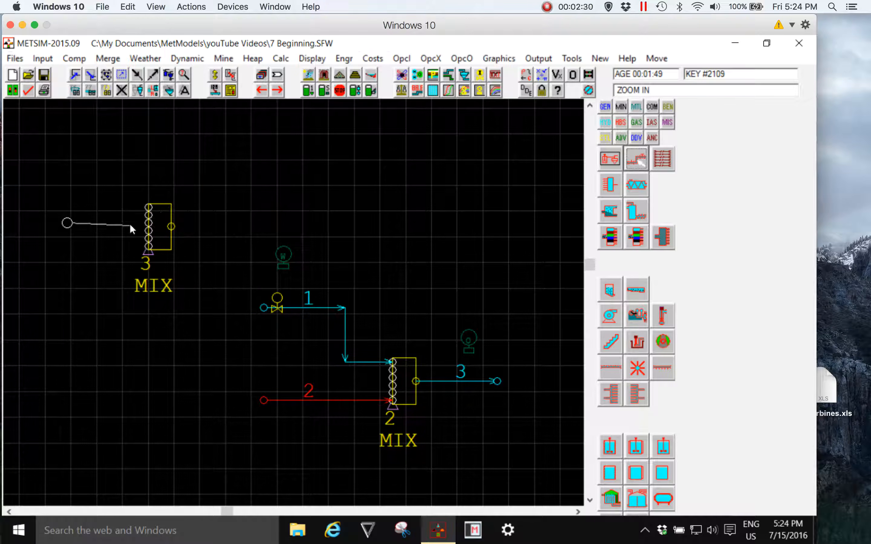
{"action": "left_click", "coordinate": [149, 223]}
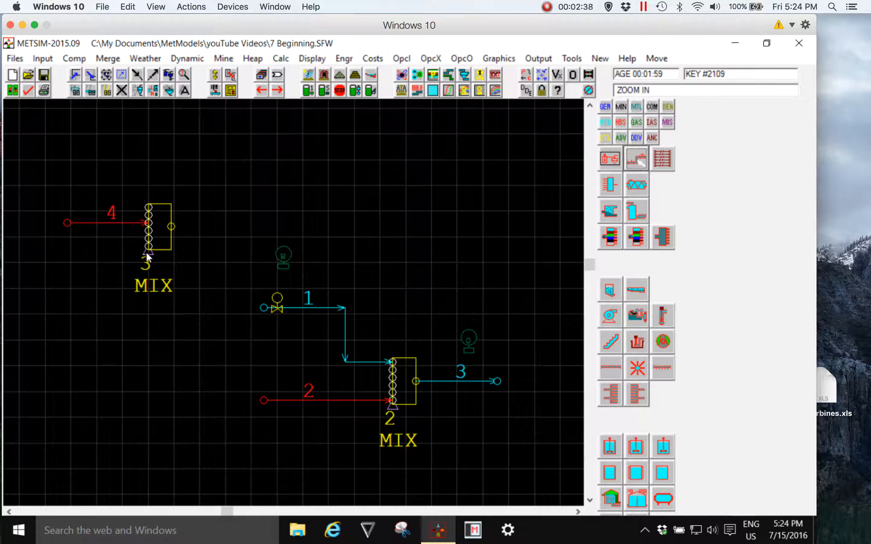
Step: Draw stream 5 from the outlet of mixer 3, routed down and across into an inlet of mixer 2
{"action": "left_click", "coordinate": [171, 227]}
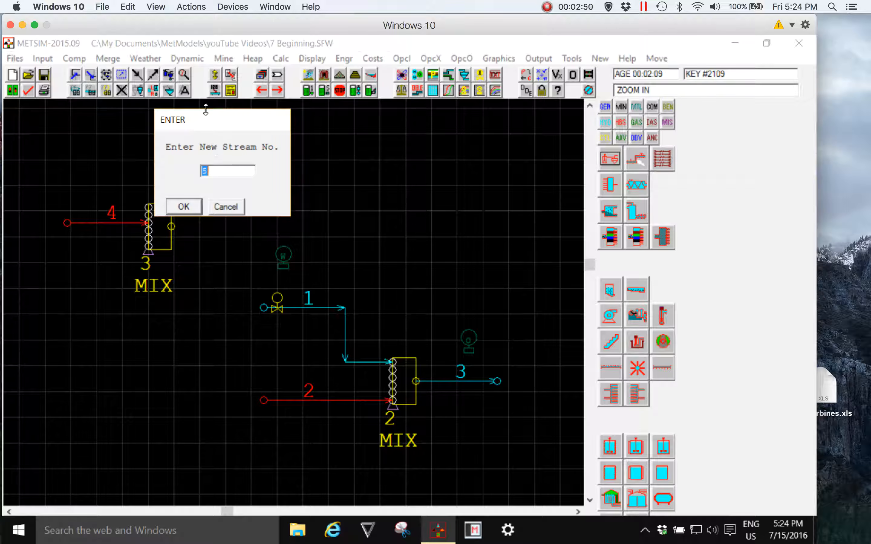
{"action": "left_click_drag", "start_coordinate": [206, 120], "coordinate": [313, 126]}
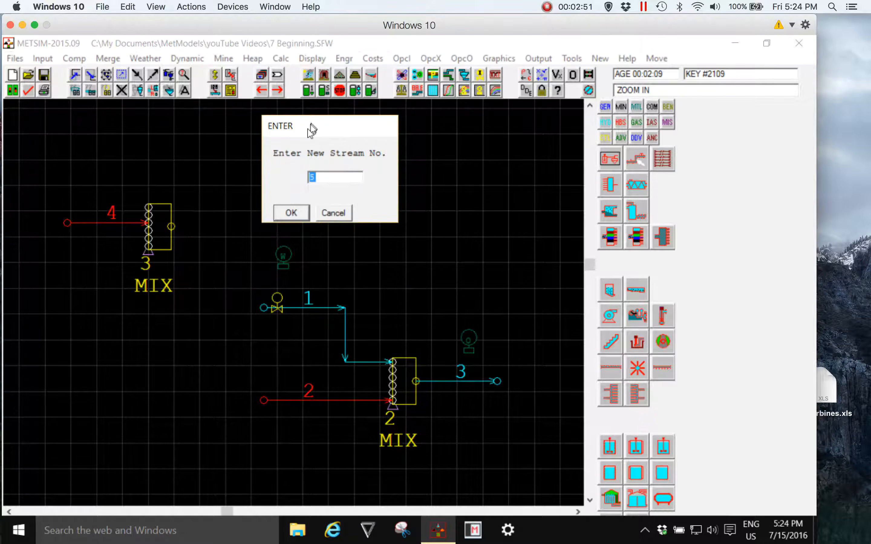
{"action": "left_click", "coordinate": [292, 213]}
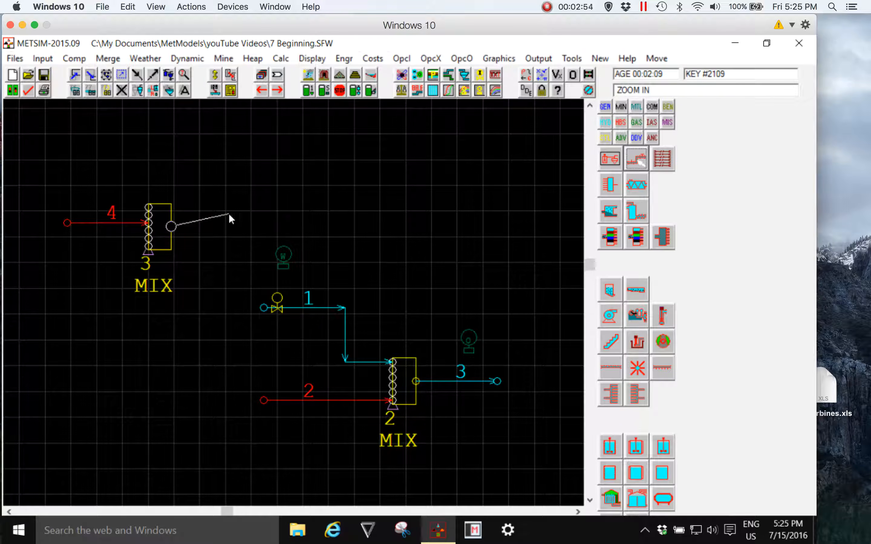
{"action": "left_click", "coordinate": [219, 226]}
{"action": "left_click", "coordinate": [220, 373]}
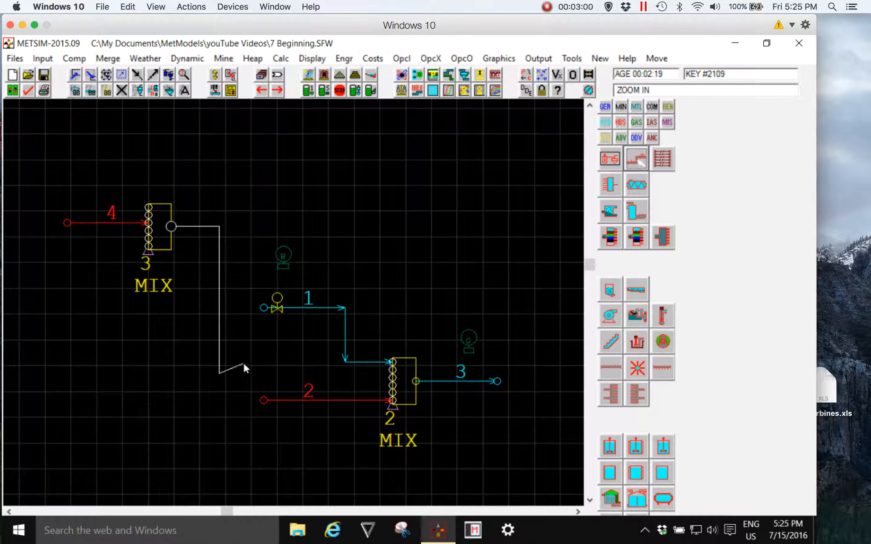
{"action": "left_click", "coordinate": [395, 378]}
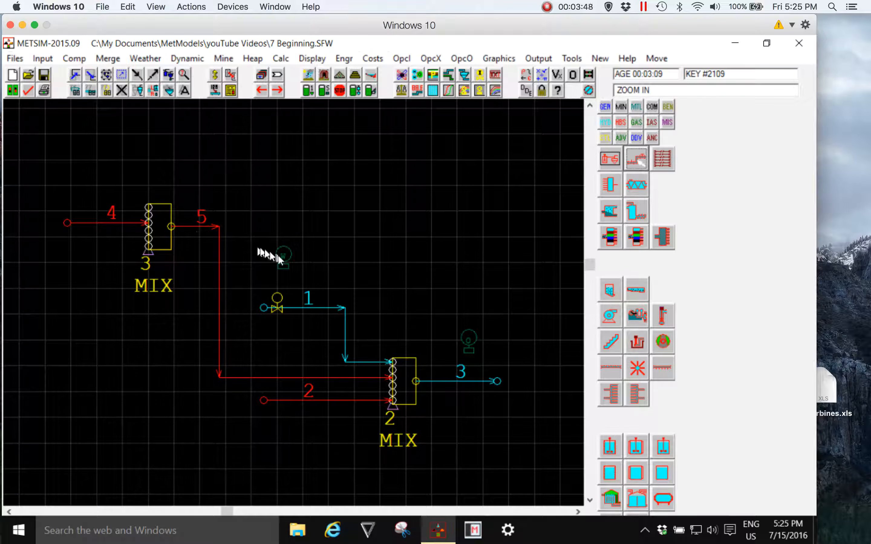
Step: Configure object data copying to use 0-Replace Data and copy only the Component Mass Flowrates
{"action": "left_click", "coordinate": [308, 297]}
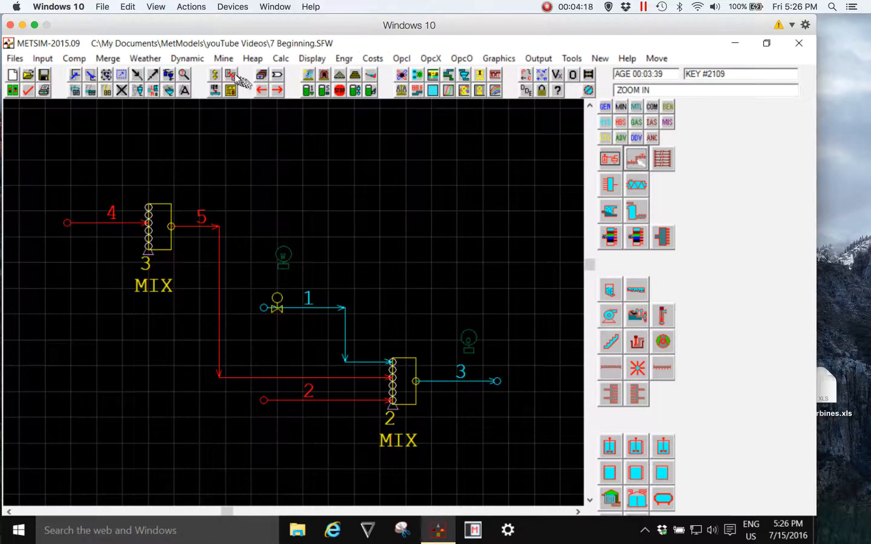
{"action": "left_click", "coordinate": [231, 76]}
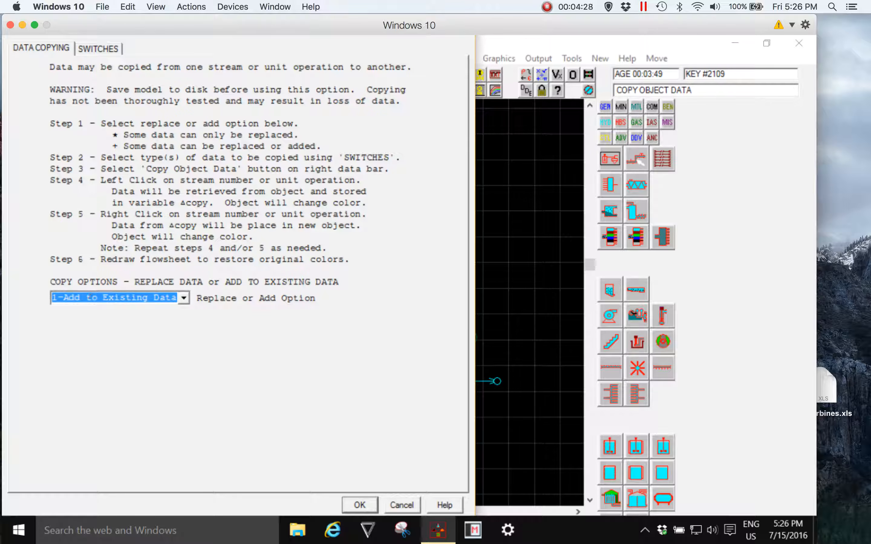
{"action": "left_click", "coordinate": [93, 298]}
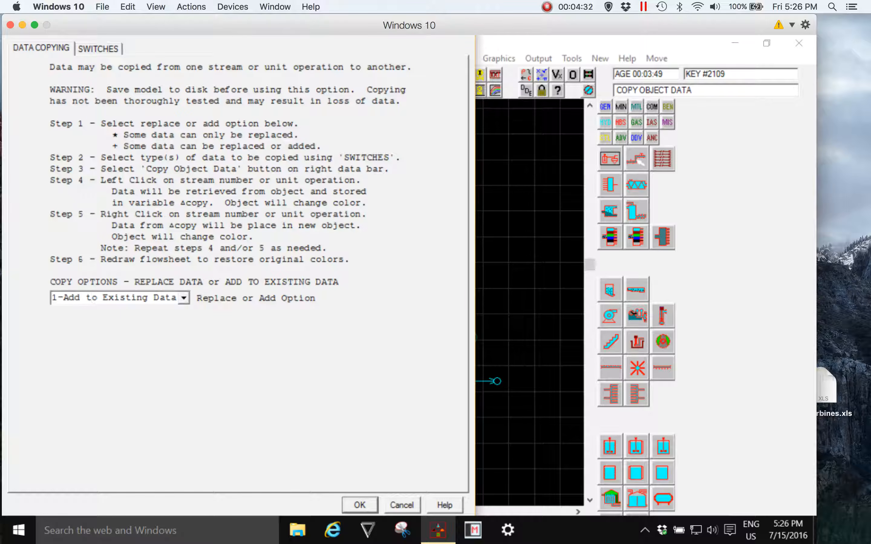
{"action": "left_click", "coordinate": [184, 298]}
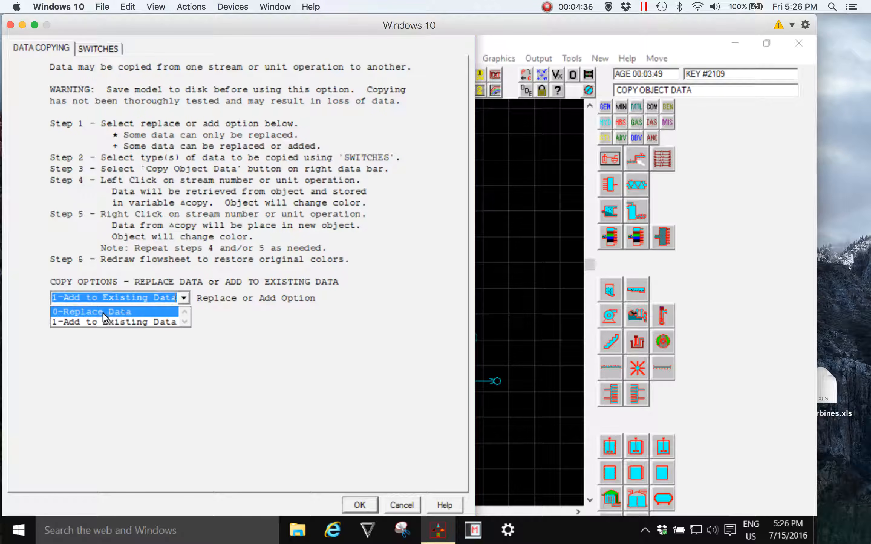
{"action": "left_click", "coordinate": [100, 312]}
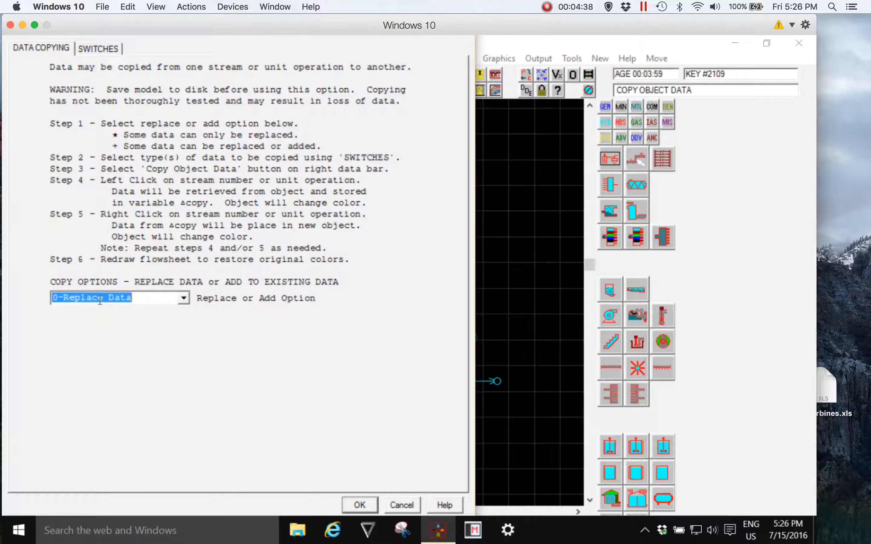
{"action": "left_click", "coordinate": [100, 298]}
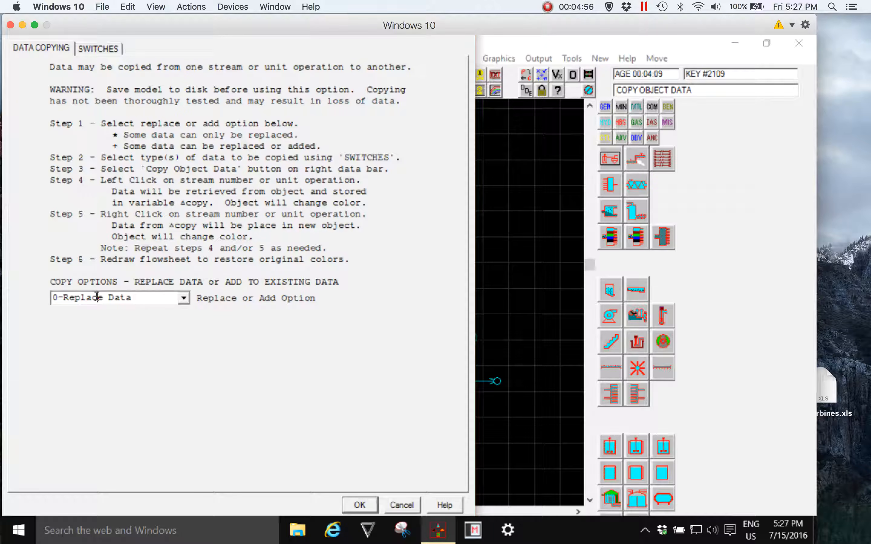
{"action": "left_click", "coordinate": [87, 50]}
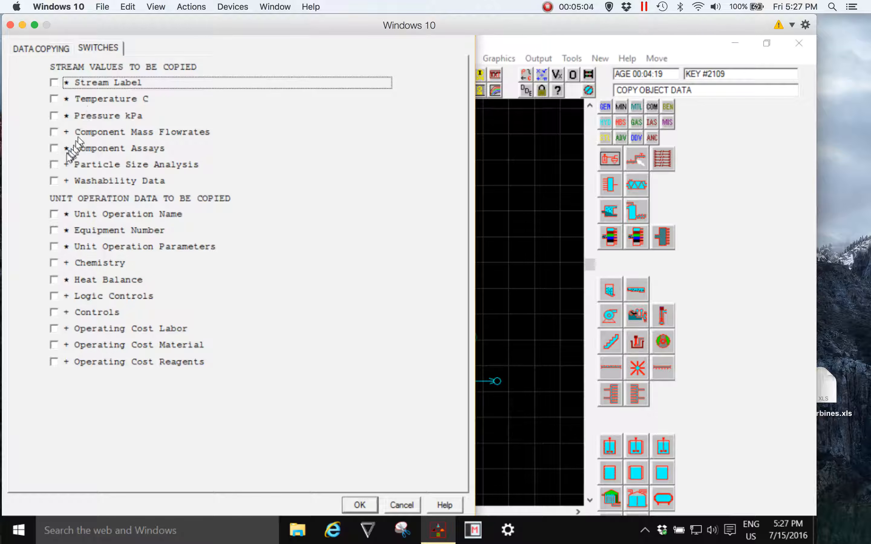
{"action": "left_click", "coordinate": [55, 133]}
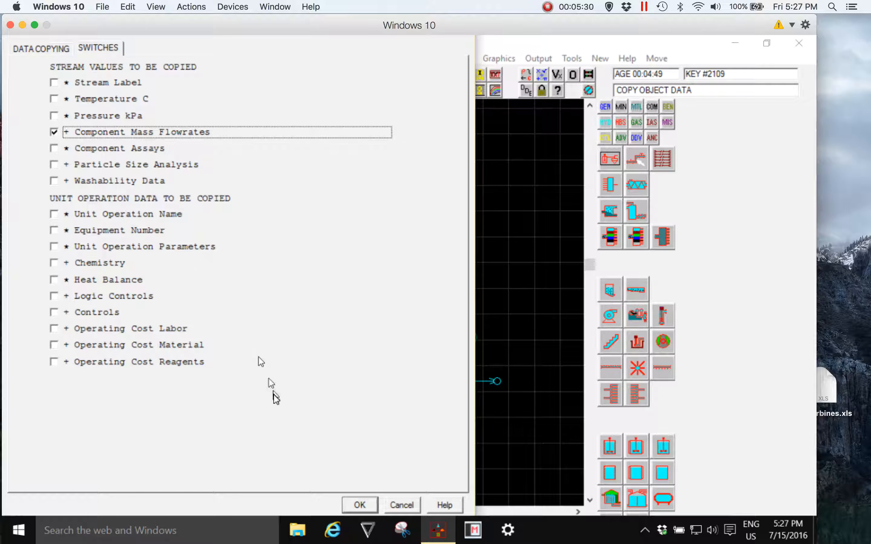
{"action": "left_click", "coordinate": [355, 504]}
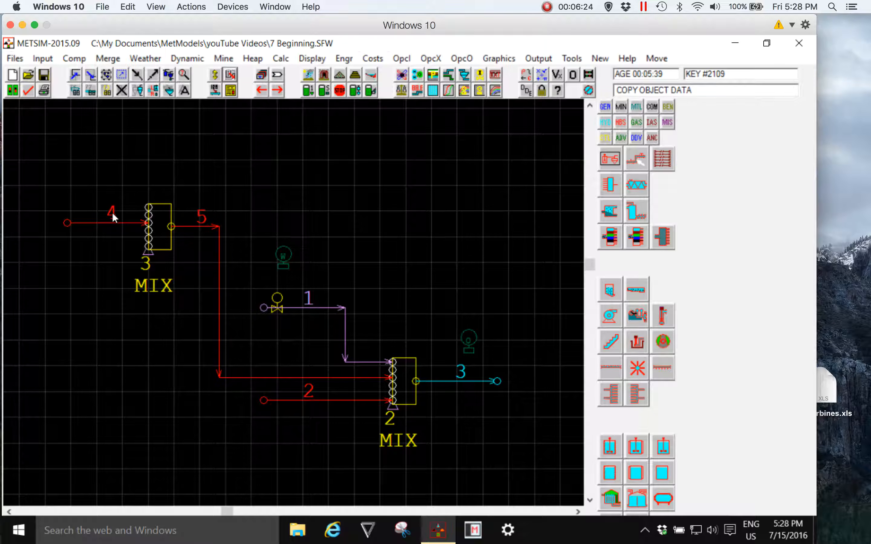
Step: Apply the data copied from stream 1 to stream 4 and redraw the flowsheet
{"action": "left_click", "coordinate": [112, 215]}
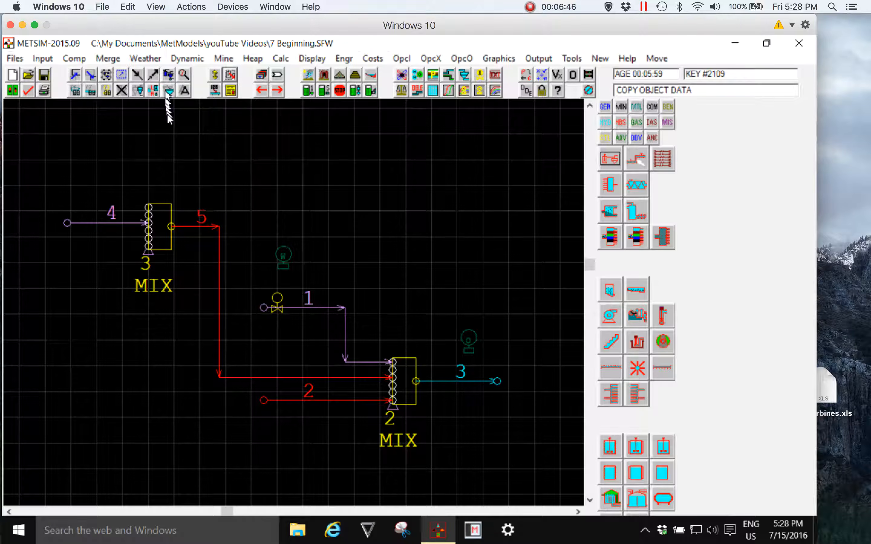
{"action": "left_click", "coordinate": [169, 75]}
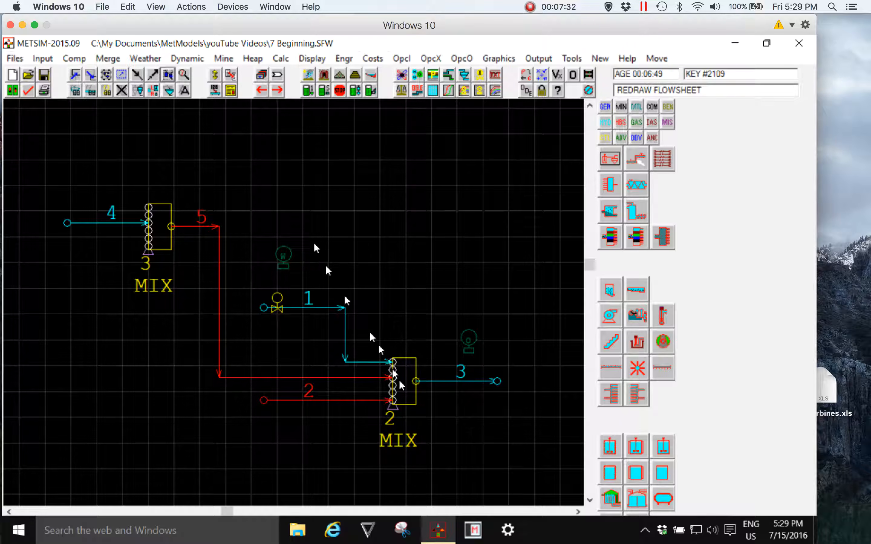
Step: Calculate the current section and clear the data display windows
{"action": "left_click", "coordinate": [322, 94]}
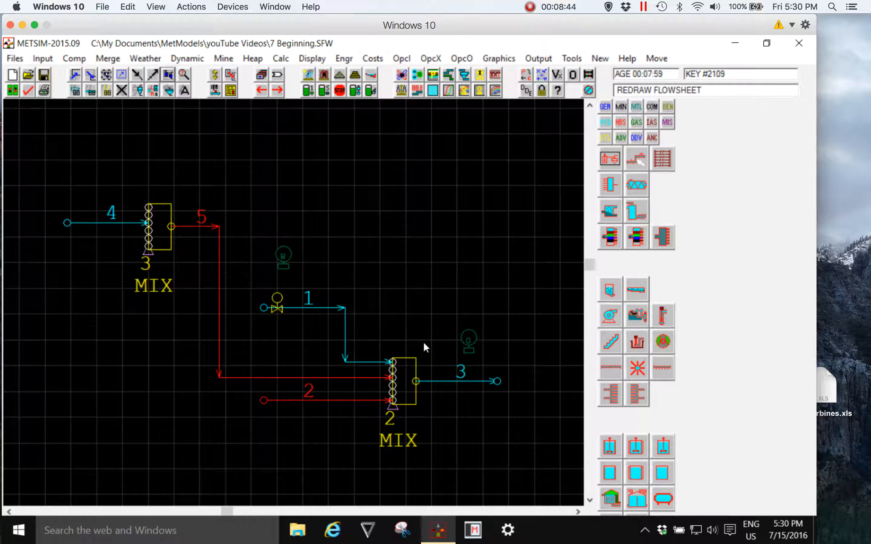
{"action": "left_click", "coordinate": [323, 91]}
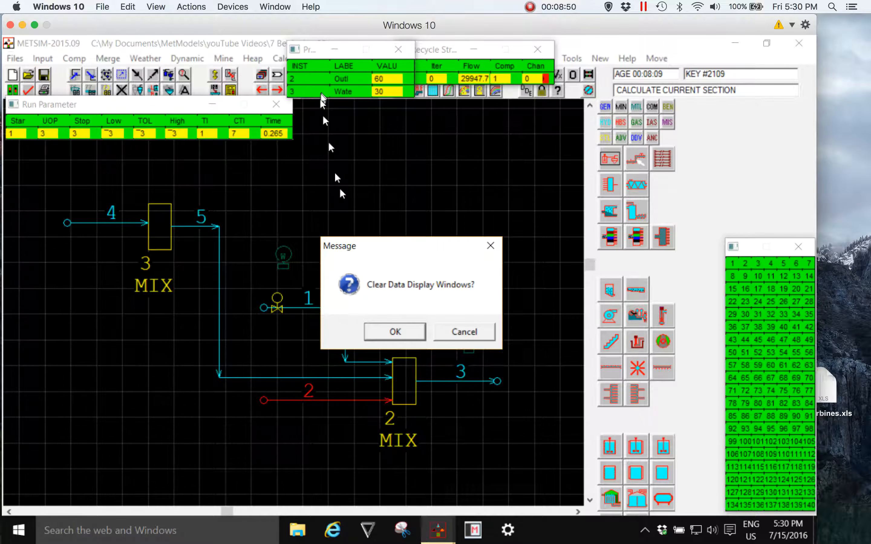
{"action": "left_click", "coordinate": [398, 331]}
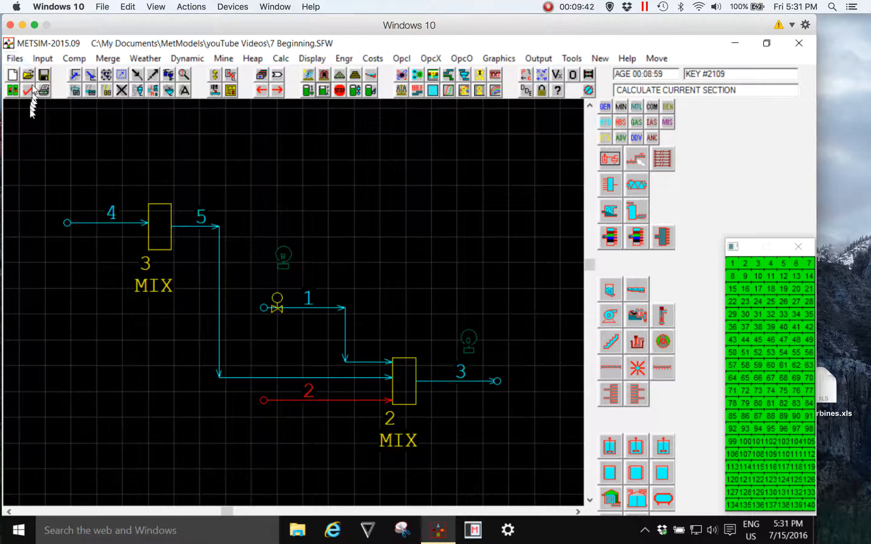
Step: Rearrange the process flowsheet so the mixer fed by stream 4 comes before the mixer fed by streams 1, 5 and 2
{"action": "left_click", "coordinate": [40, 61]}
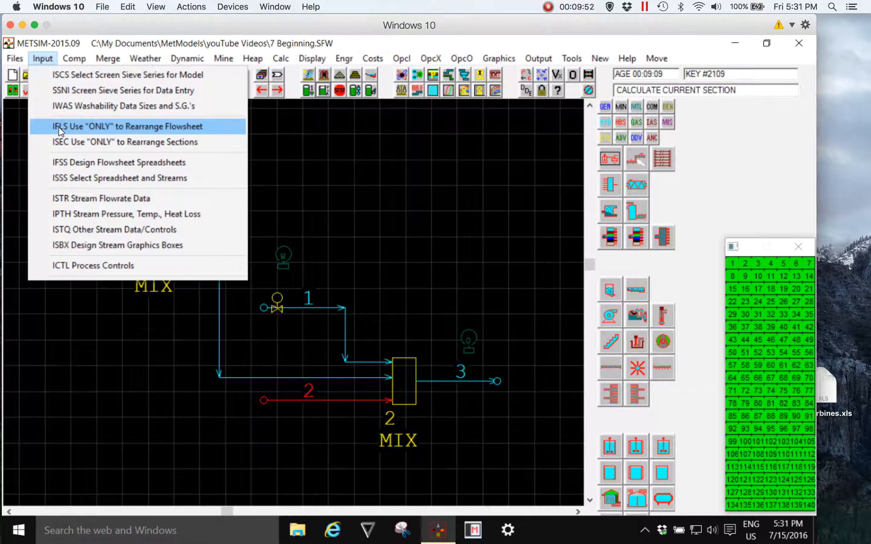
{"action": "left_click", "coordinate": [95, 127]}
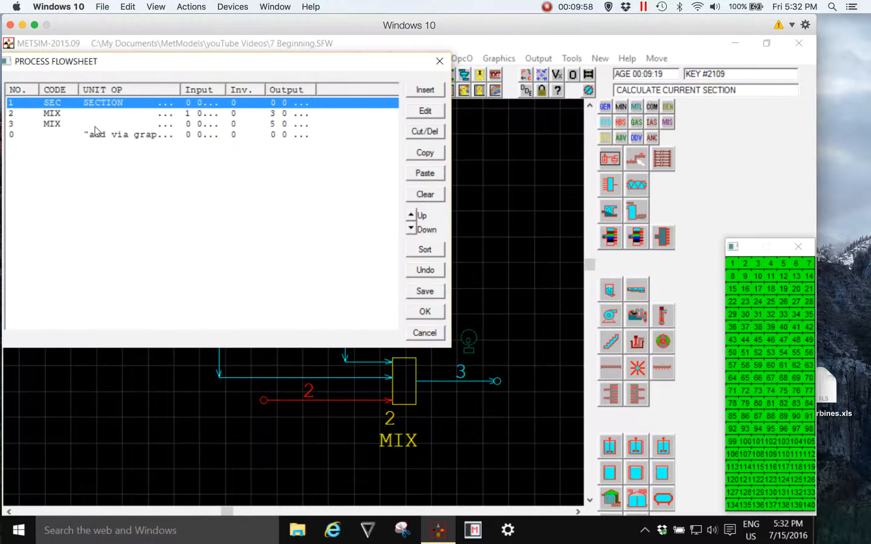
{"action": "left_click_drag", "start_coordinate": [43, 60], "coordinate": [196, 153]}
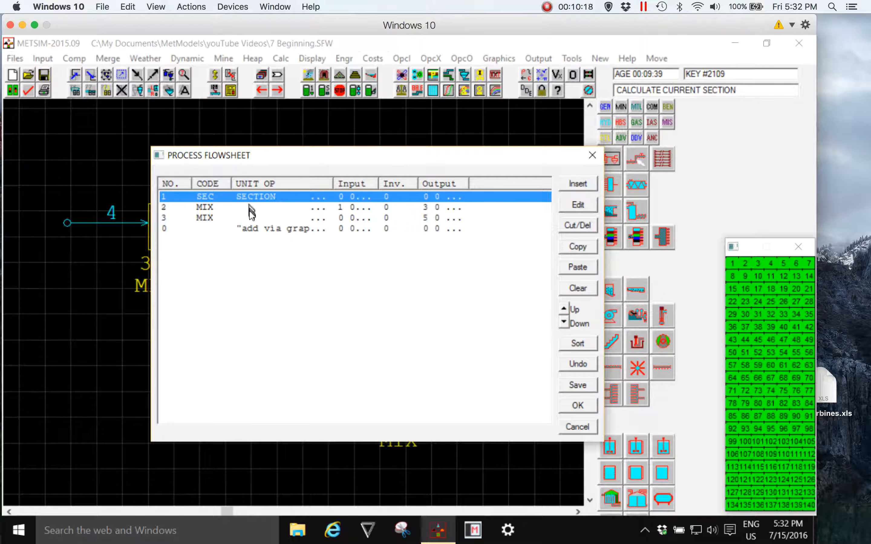
{"action": "left_click_drag", "start_coordinate": [376, 181], "coordinate": [440, 182]}
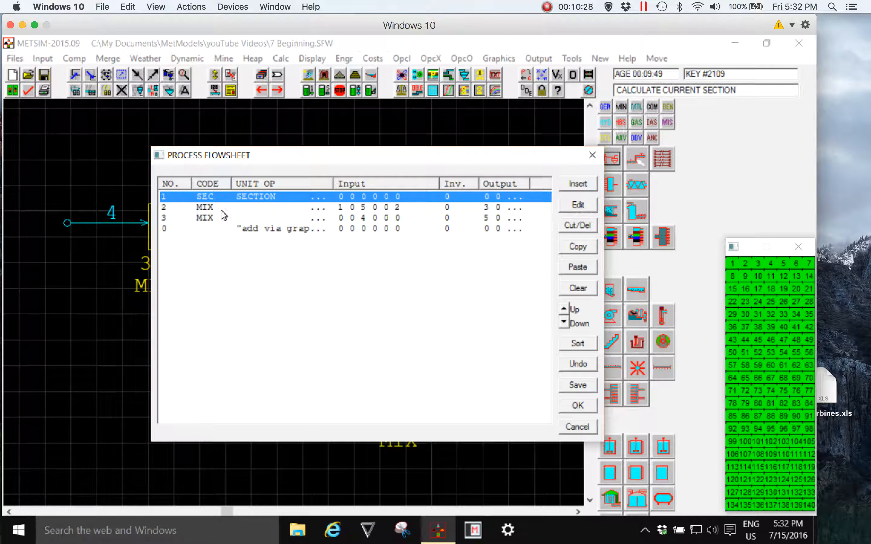
{"action": "left_click", "coordinate": [167, 219]}
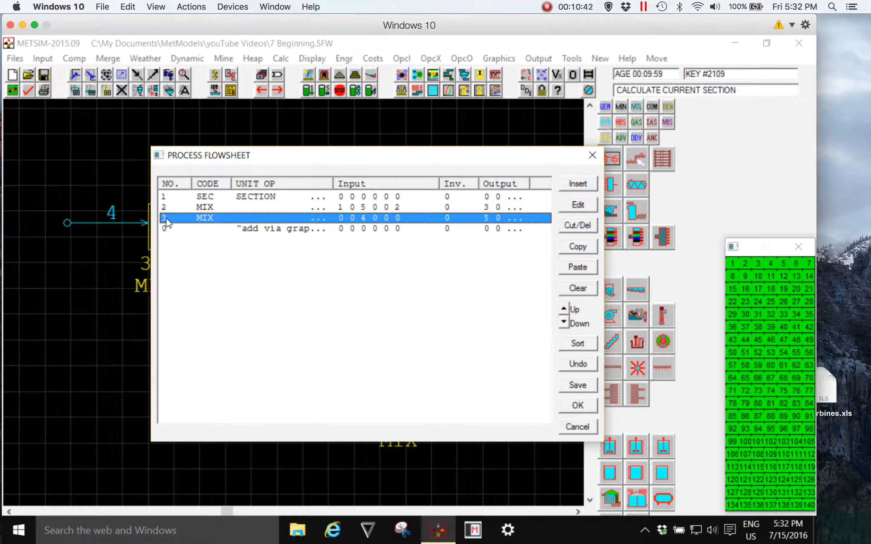
{"action": "left_click", "coordinate": [564, 309]}
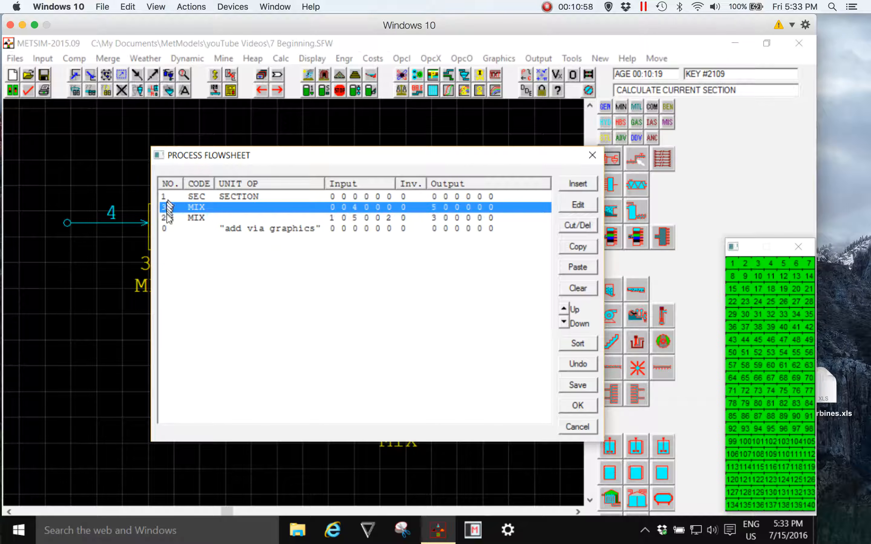
{"action": "left_click_drag", "start_coordinate": [269, 155], "coordinate": [157, 129]}
{"action": "left_click", "coordinate": [466, 379]}
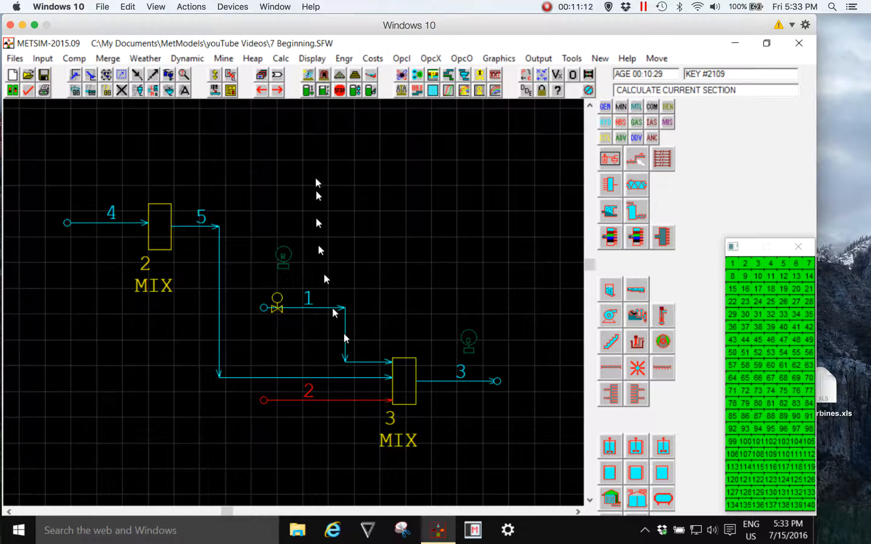
Step: Recalculate the section with the rearranged unit operations and clear the data display windows
{"action": "left_click", "coordinate": [322, 92]}
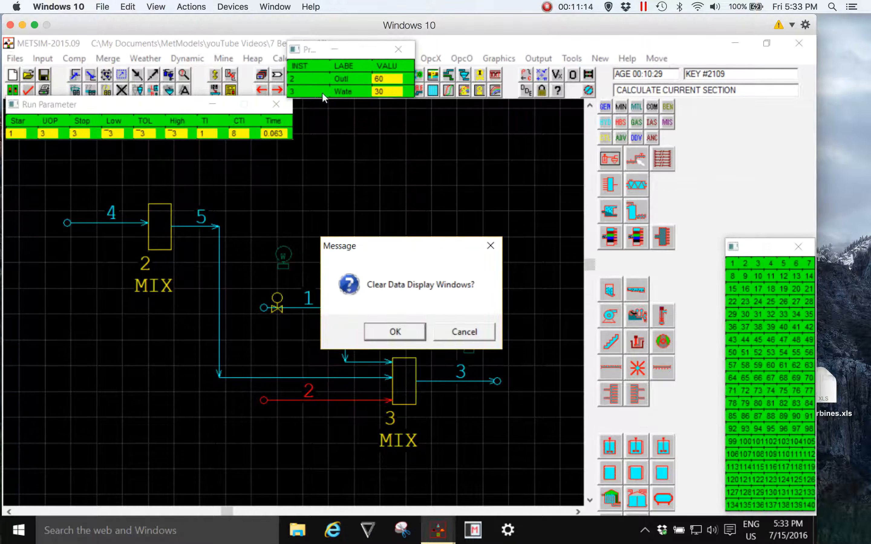
{"action": "left_click", "coordinate": [394, 336]}
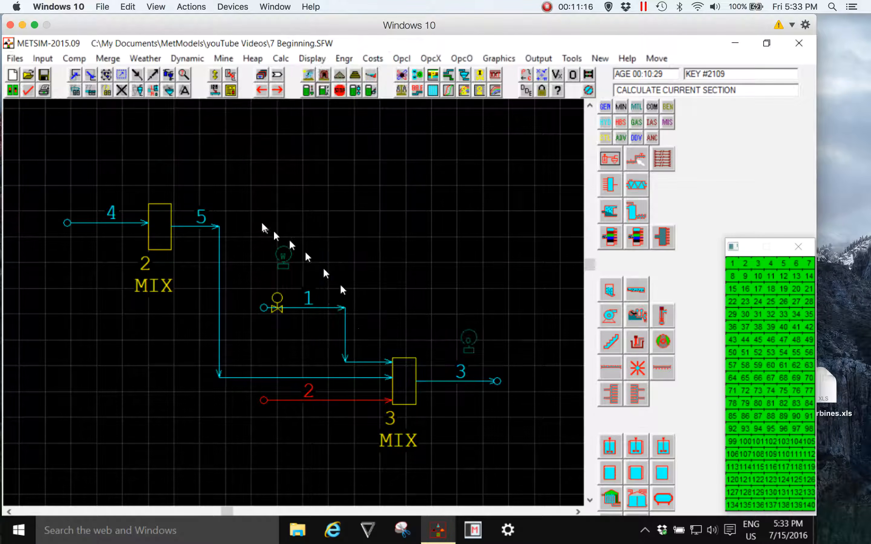